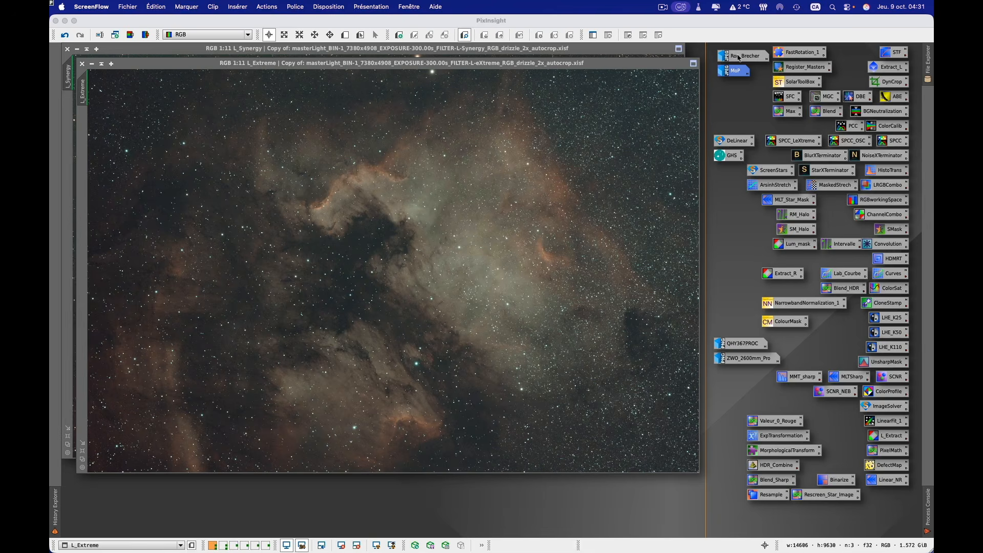
View the MoP image and the portrait image, iconizing each again, and bring the L_Synergy image forward for viewing.
double_click(739, 72)
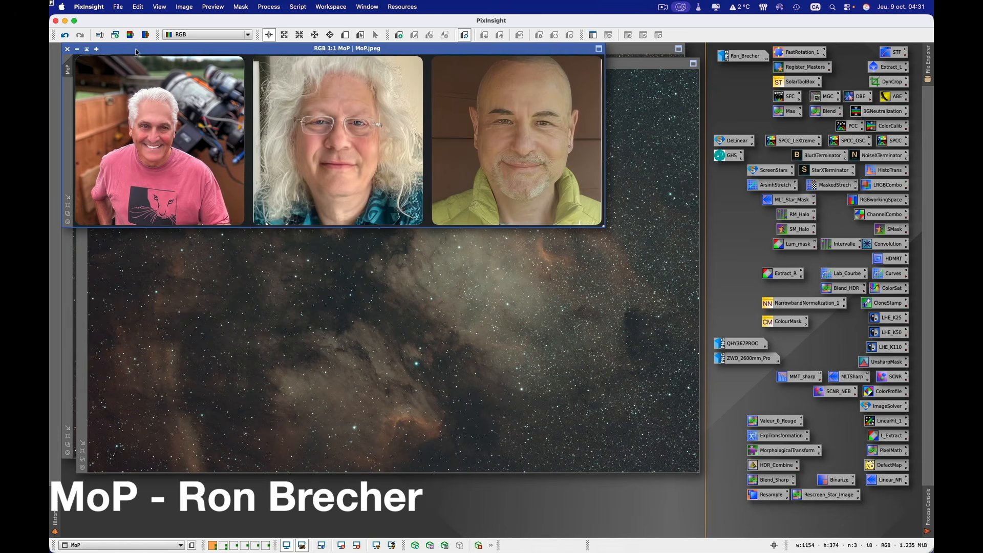
left_click(76, 49)
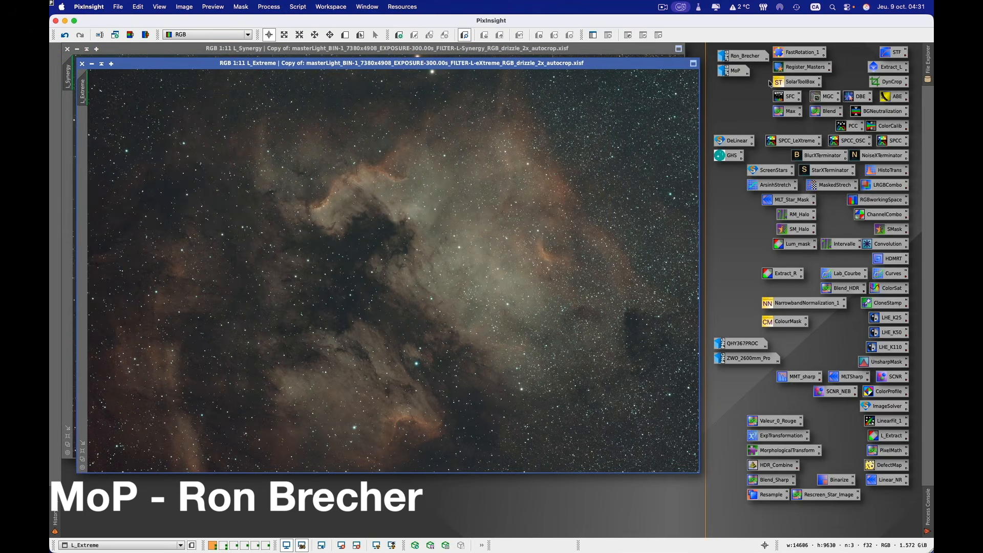
double_click(747, 56)
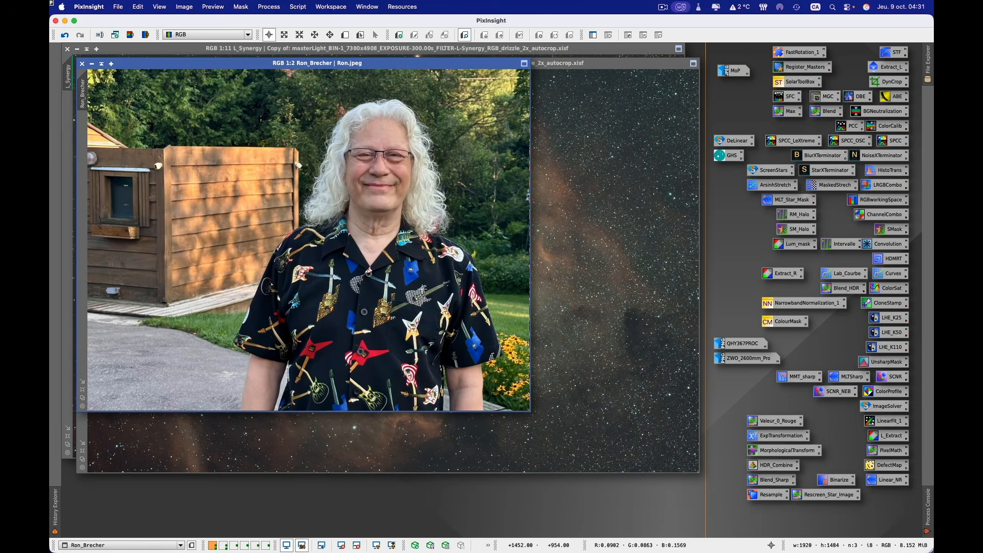
left_click(92, 64)
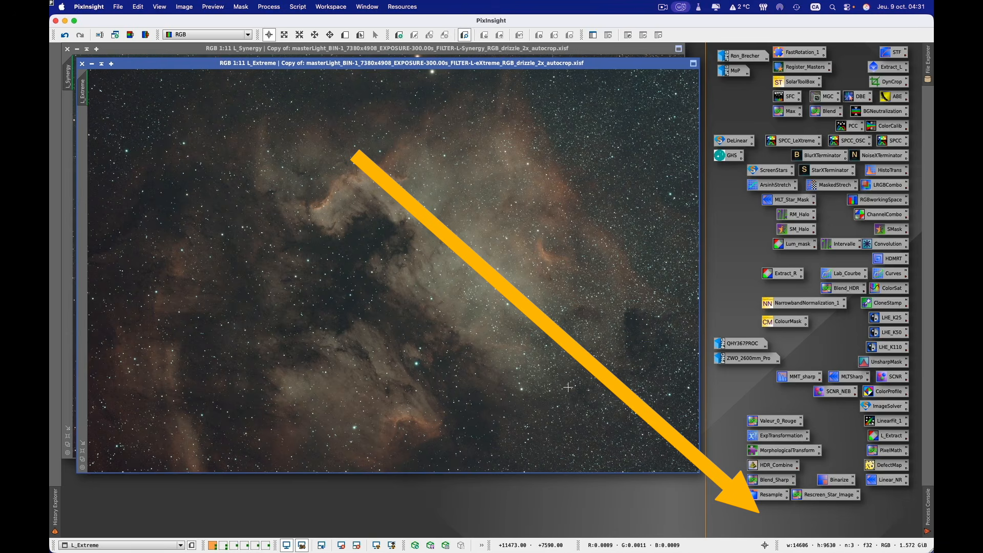
left_click(475, 53)
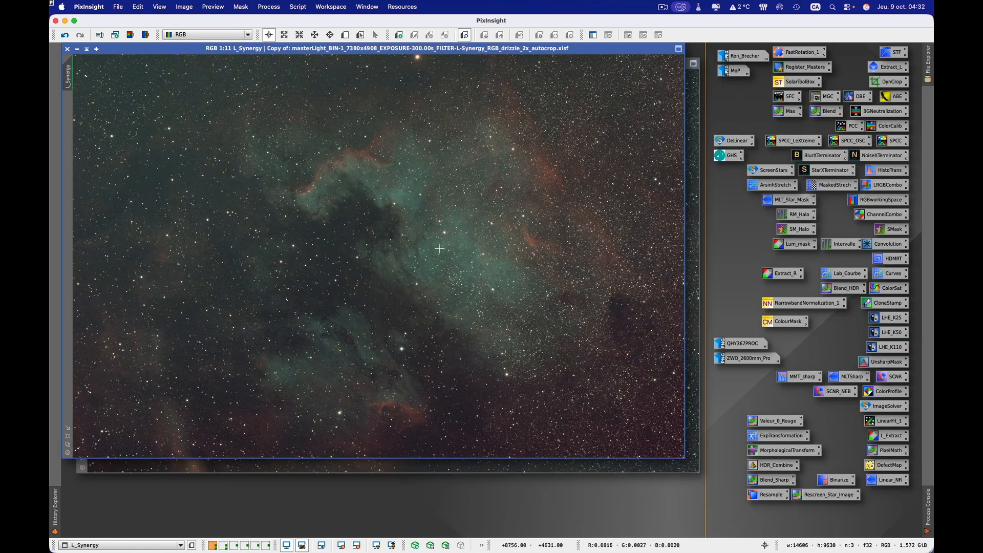
left_click(300, 7)
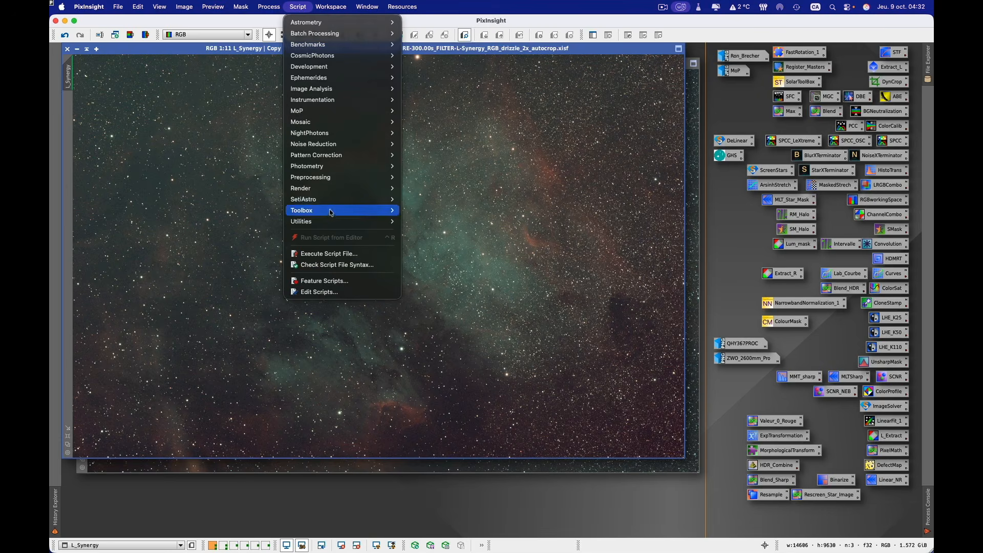
mouse_move(326, 222)
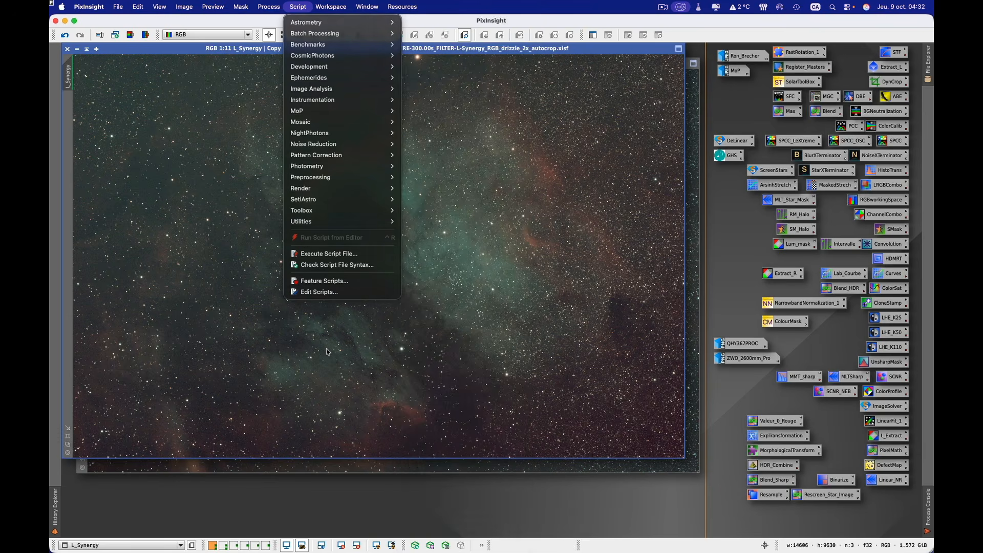
mouse_move(403, 9)
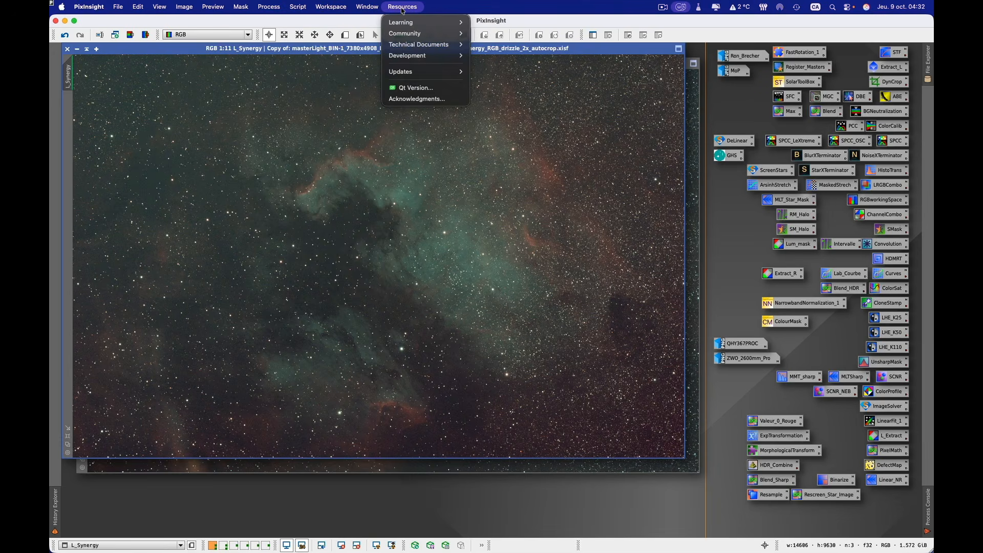
mouse_move(407, 74)
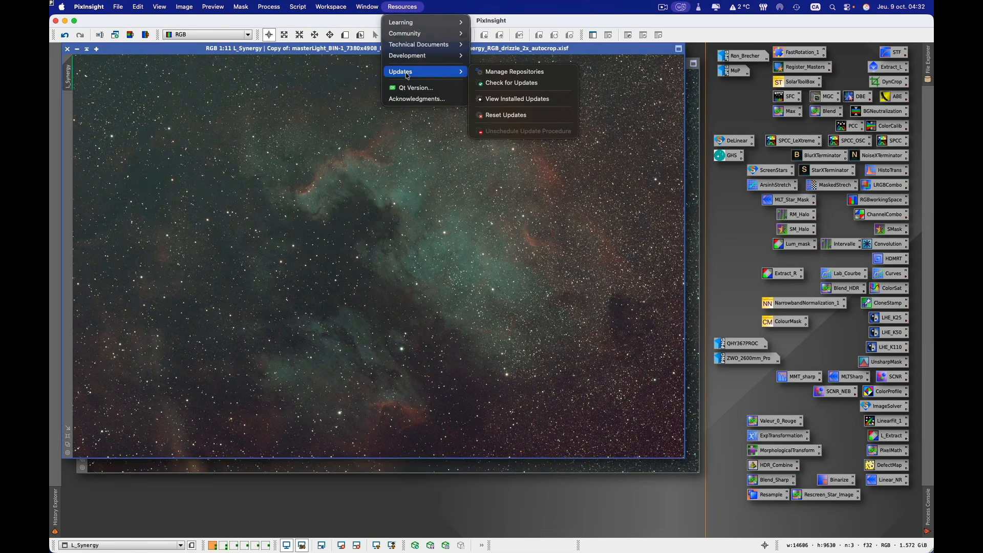
left_click(527, 75)
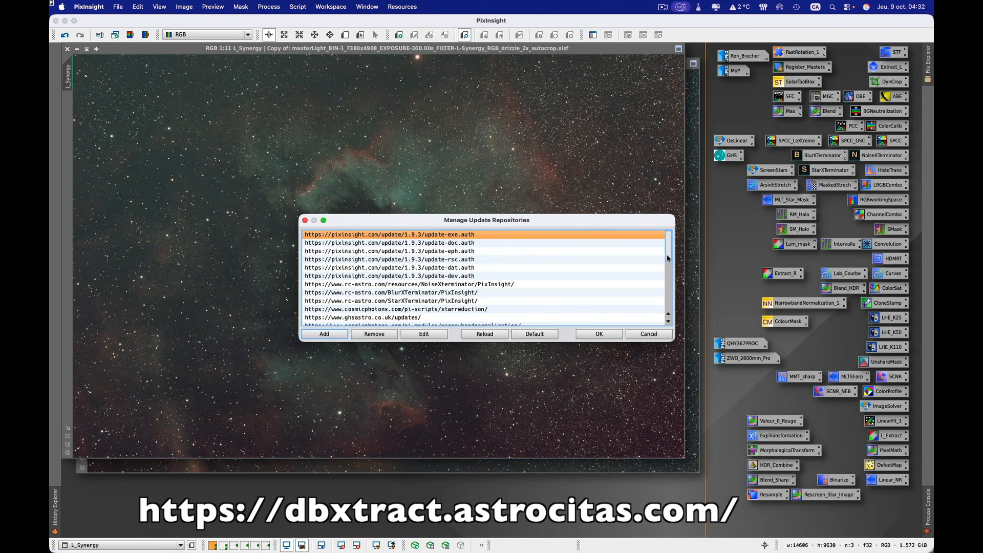
scroll(668, 307, "down", 5)
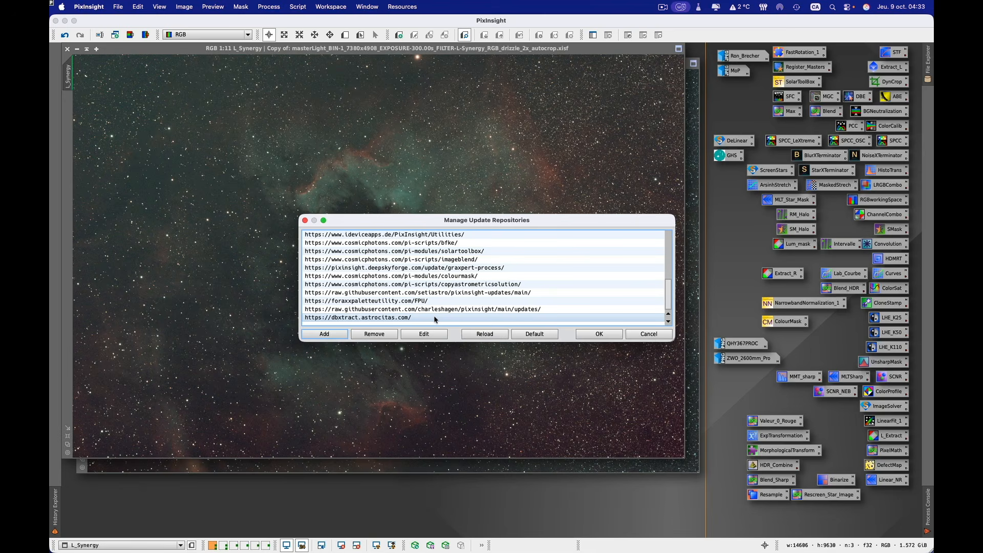
left_click(599, 333)
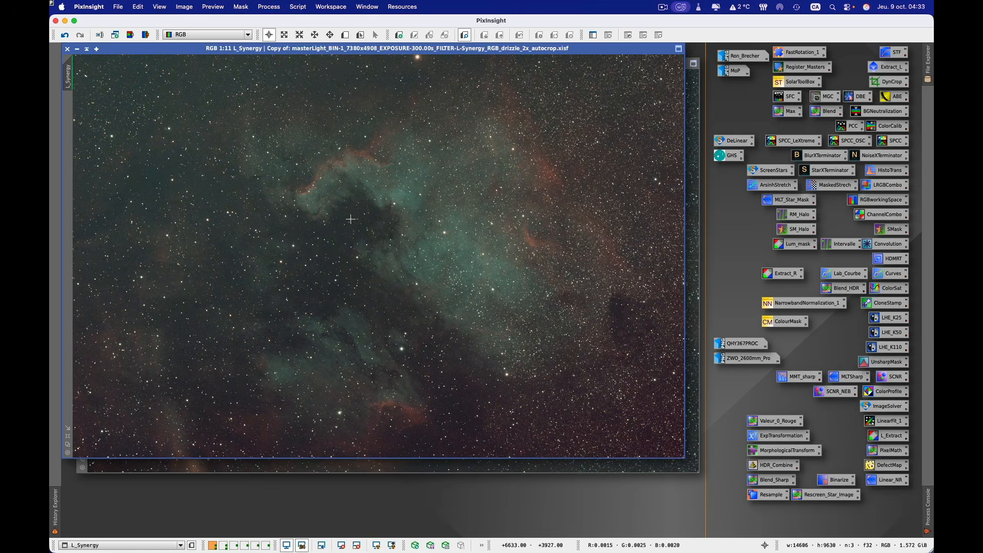
left_click(296, 7)
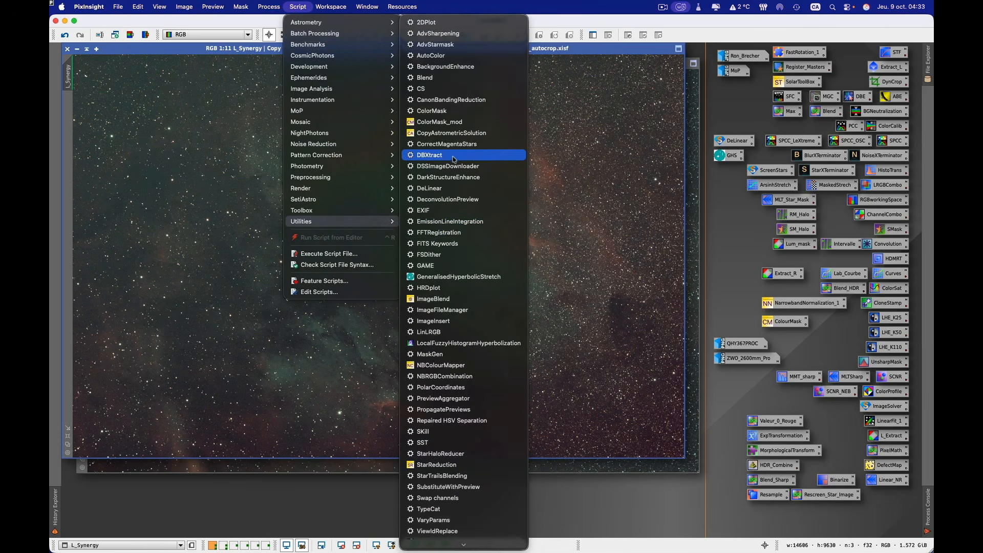
left_click(452, 157)
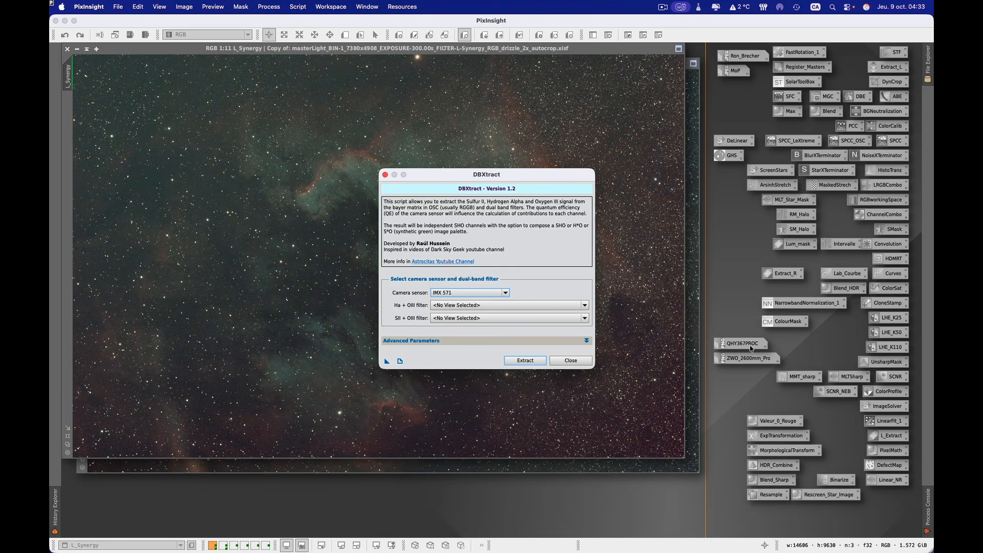
left_click(576, 359)
View the sensor specifications in the QHY367PROC and ZWO_2600mm_Pro images and iconize both again.
mouse_move(746, 345)
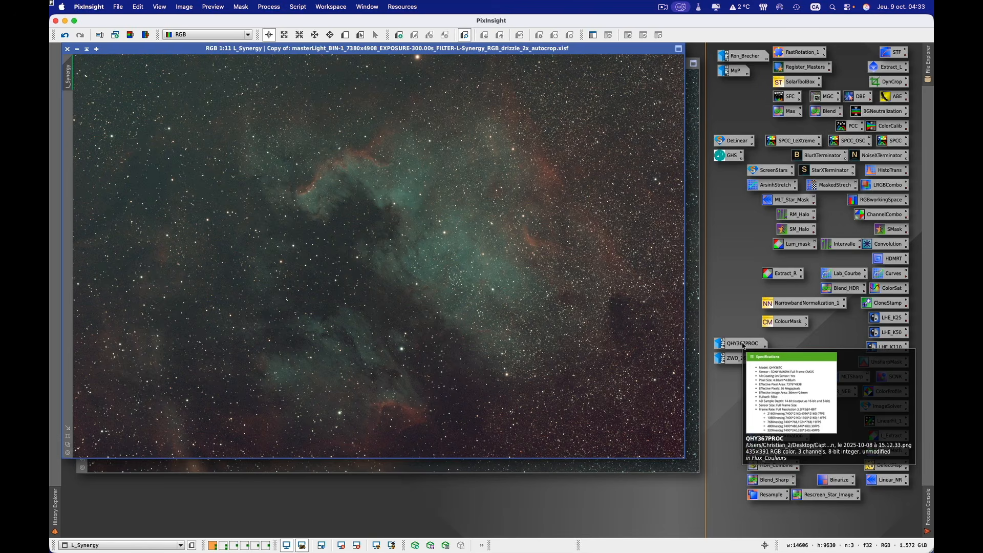
double_click(744, 346)
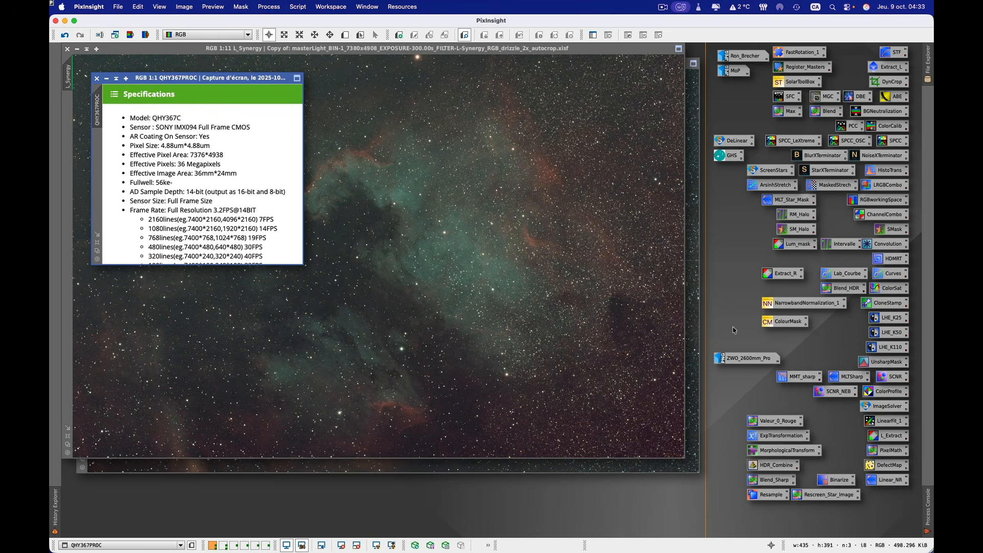
double_click(747, 361)
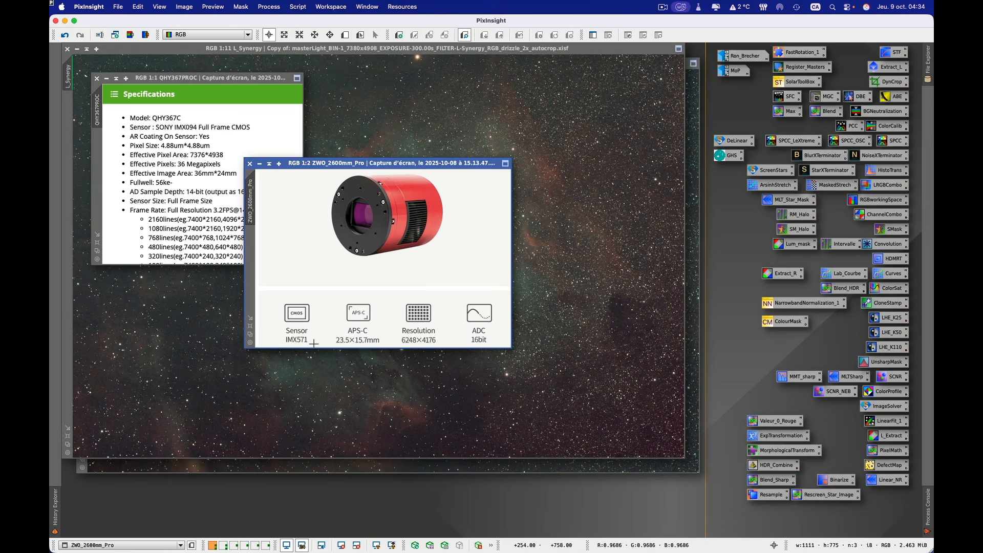
left_click(260, 165)
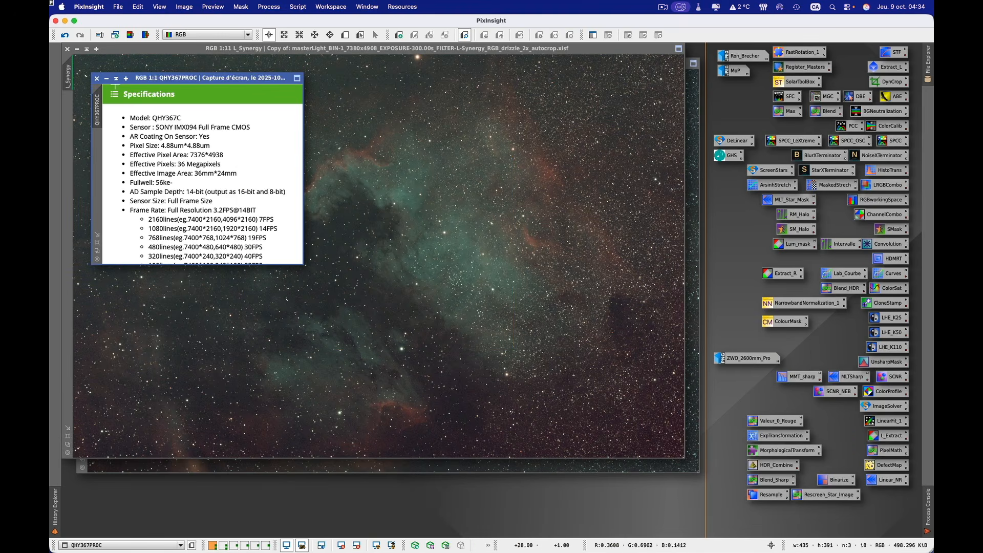
left_click(108, 81)
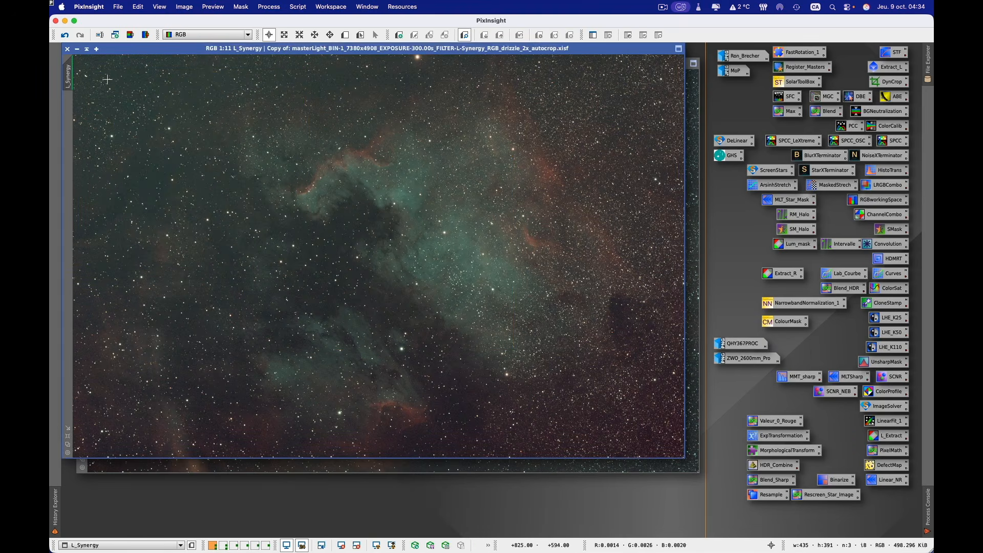
Open the DBXtract script and set the camera sensor to IMX 094.
left_click(303, 7)
mouse_move(327, 222)
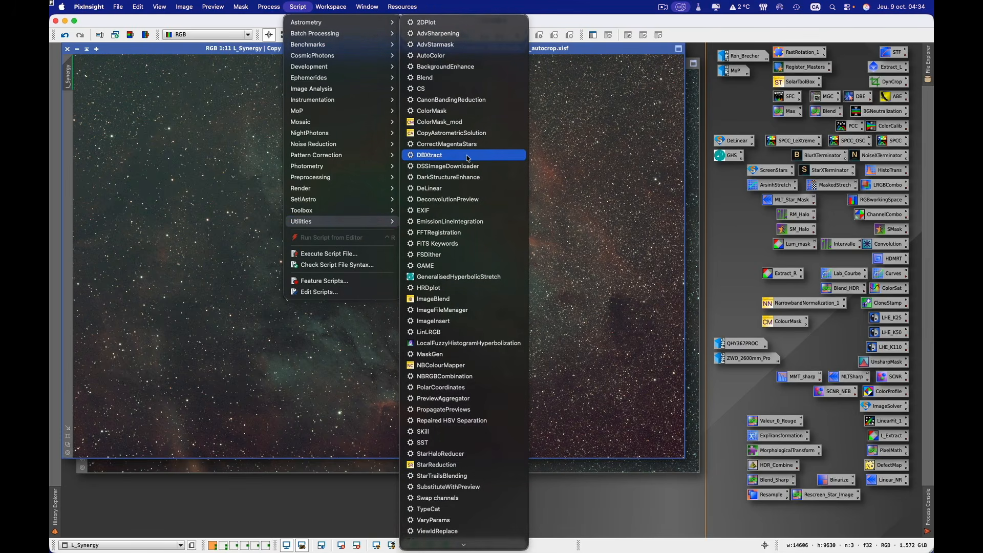
left_click(451, 156)
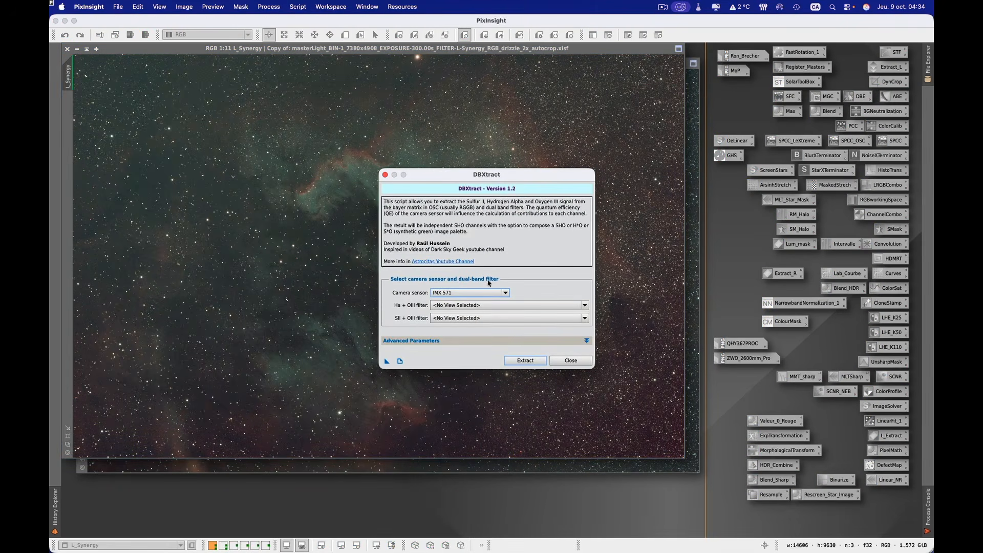
left_click(505, 292)
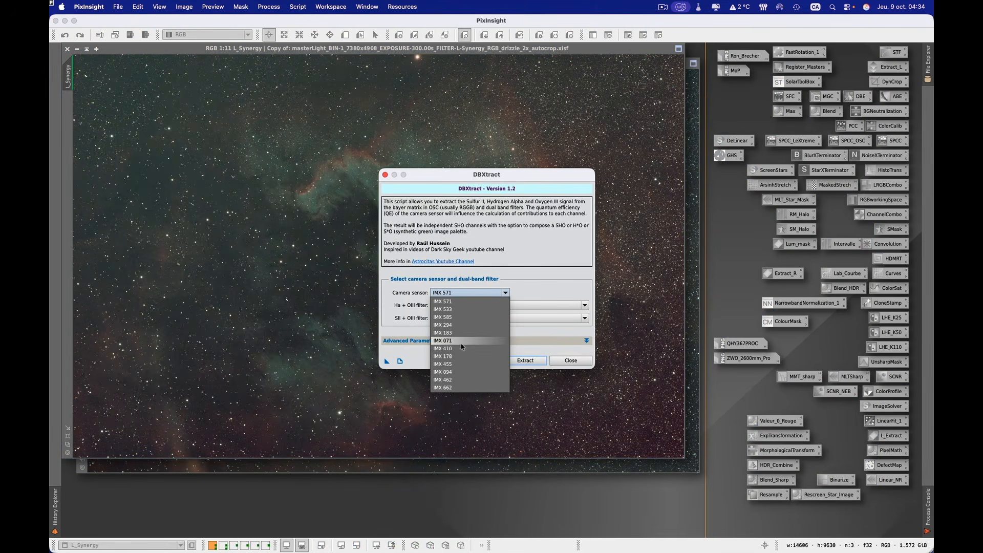
left_click(447, 372)
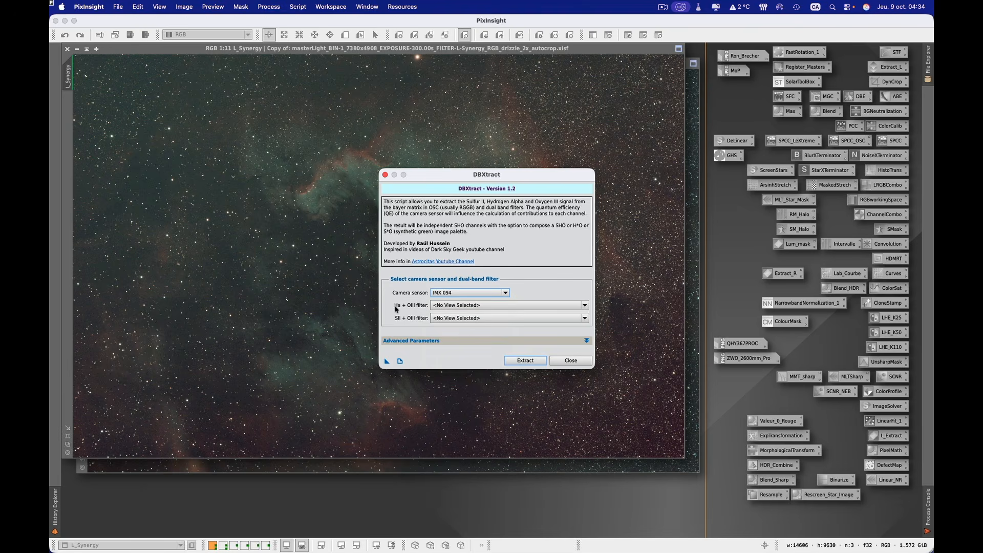
Extract the Ha, OIII and SII channels with L_Extreme as the Ha + OIII view and L_Synergy as the SII + OIII view.
left_click(490, 306)
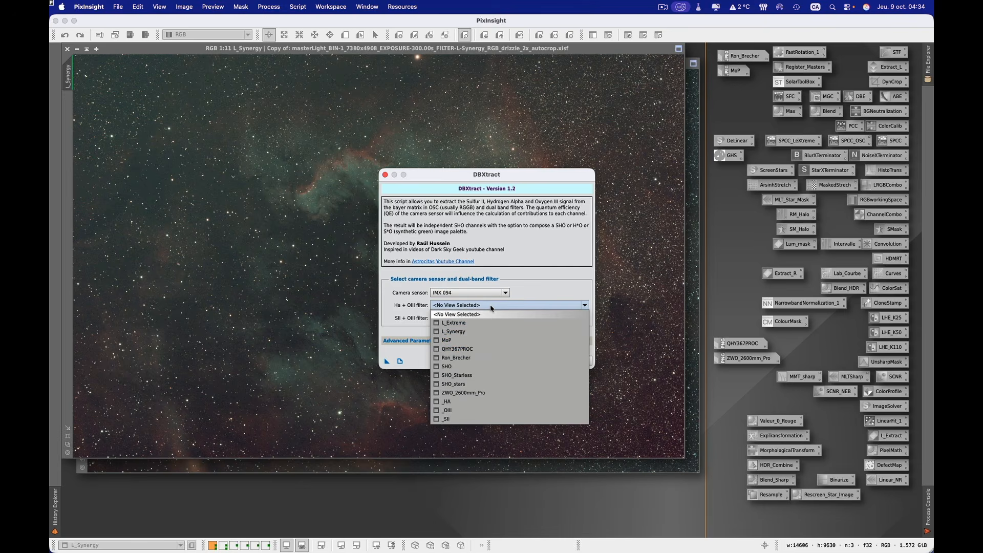
left_click(462, 324)
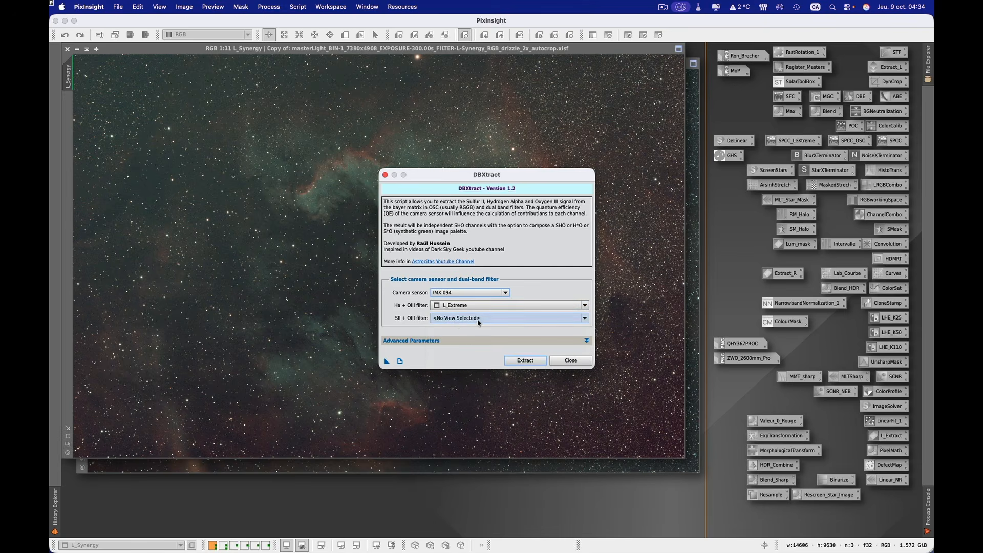
left_click(470, 321)
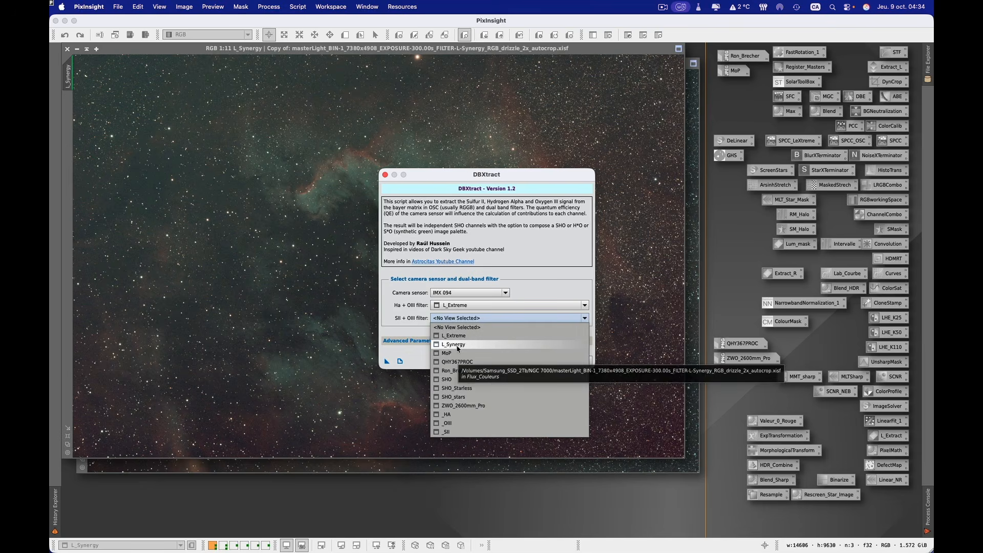
left_click(457, 346)
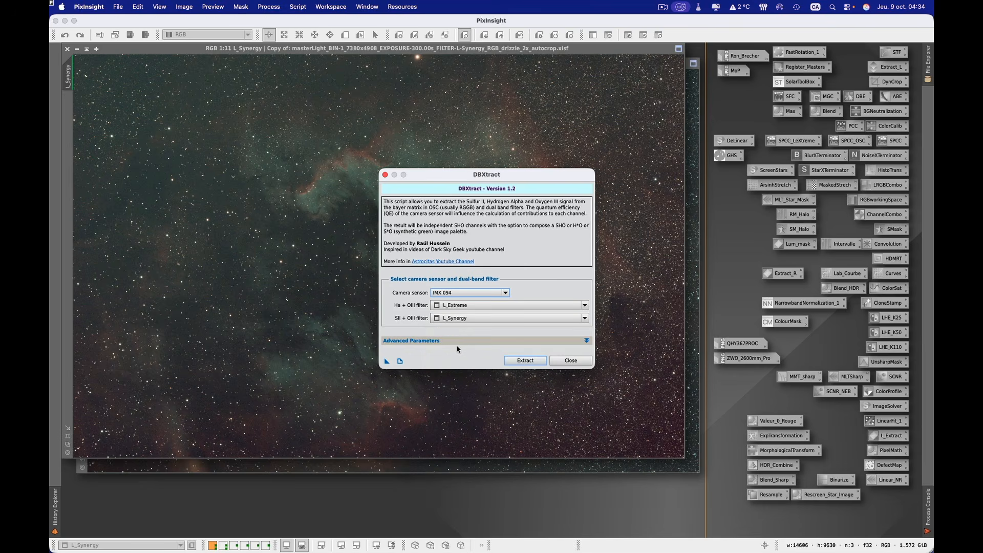
left_click(527, 360)
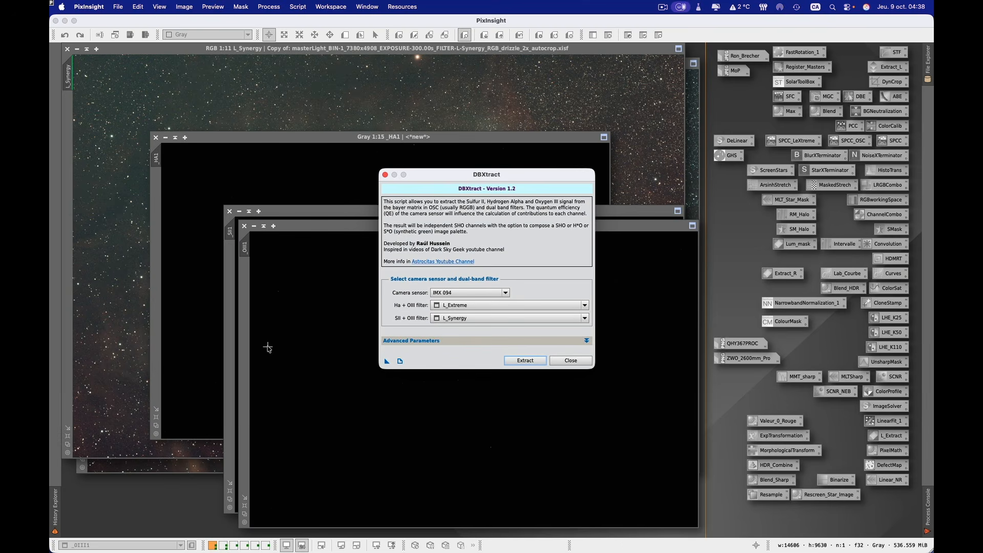
left_click(572, 361)
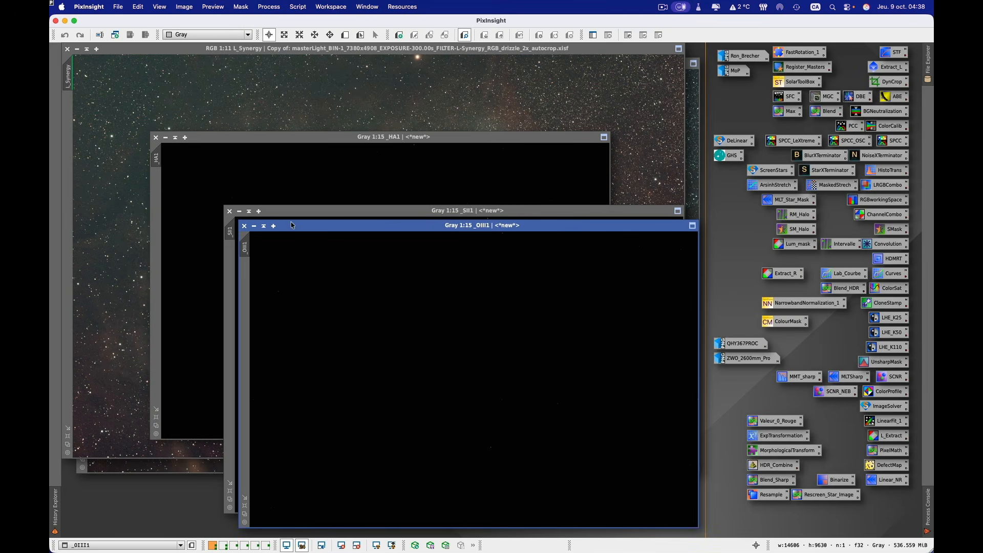
Enlarge the _OIII1 image, give it a boosted auto-stretch with ScreenTransferFunction, and iconize it.
left_click_drag(297, 229, 160, 79)
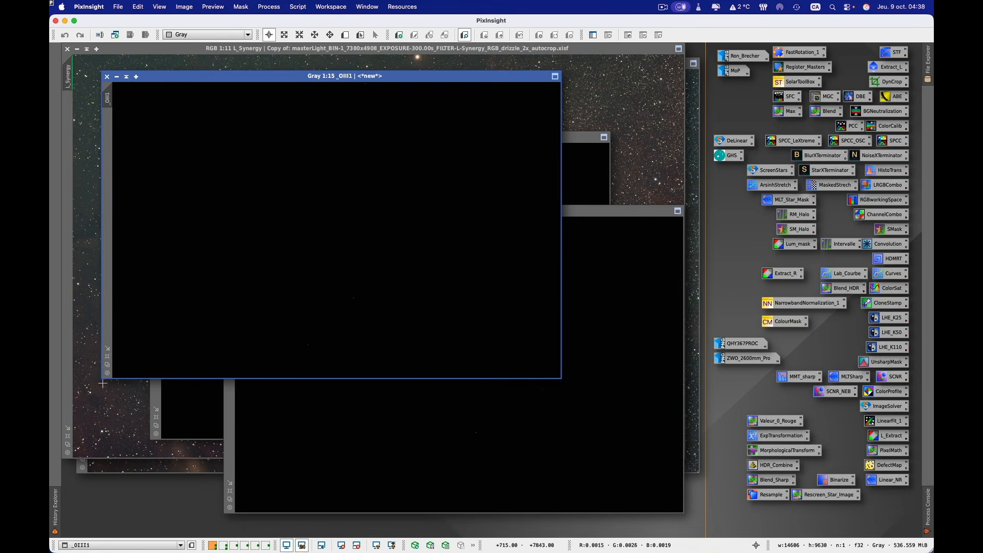
left_click(108, 358)
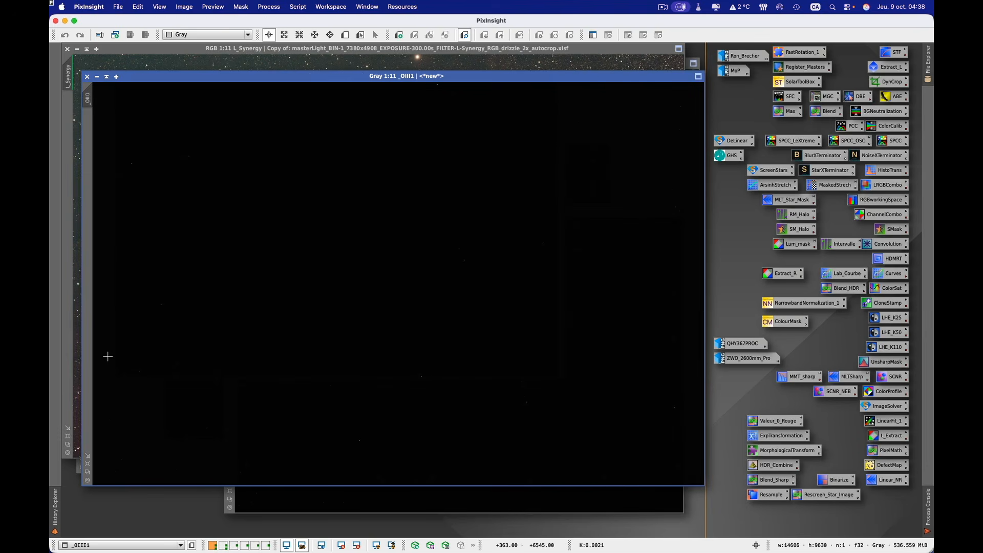
double_click(896, 53)
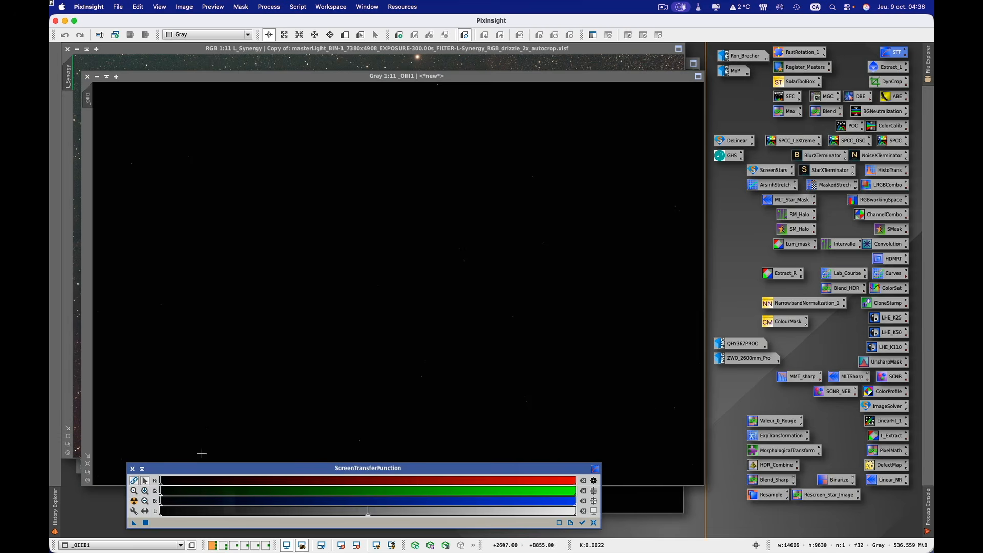
left_click(134, 502)
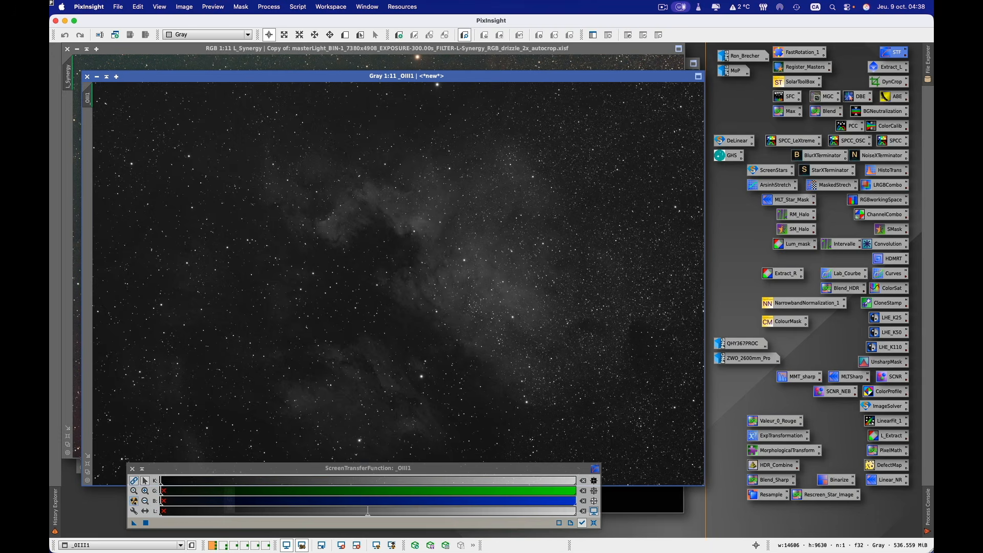
left_click(135, 501, "super")
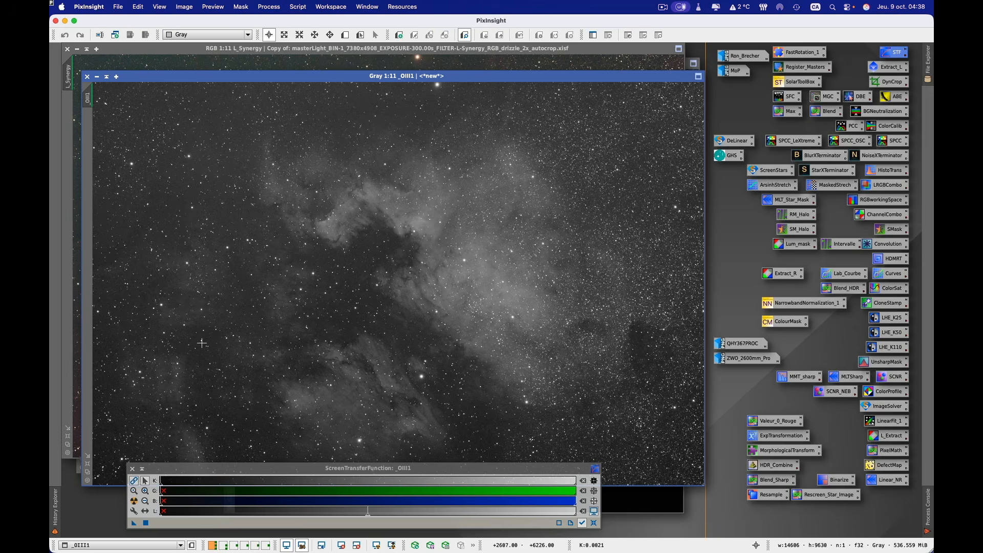
left_click(97, 80)
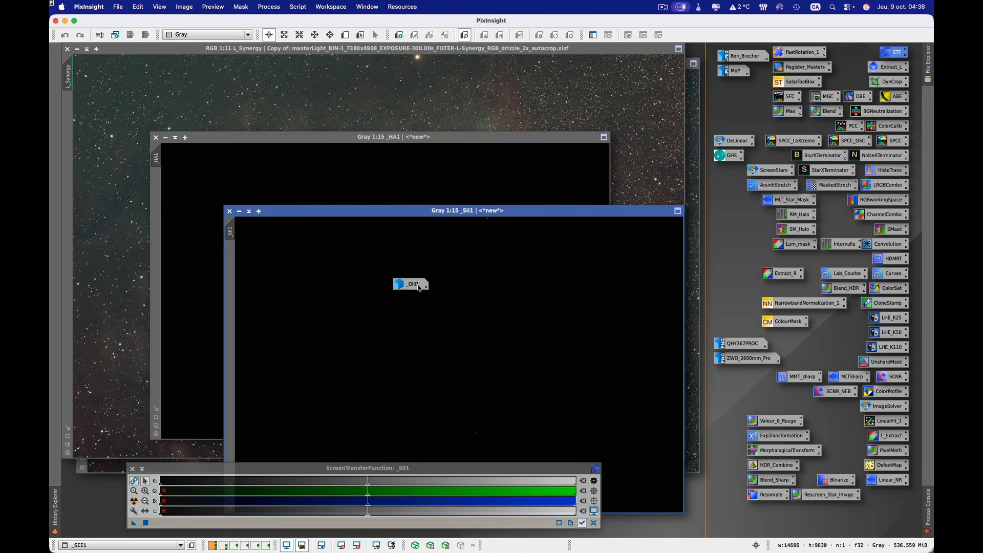
Park the iconized _OIII1 beside the process icons, and enlarge, auto-stretch and iconize the _SII1 image, placing its icon below _OIII1.
left_click_drag(418, 287, 736, 244)
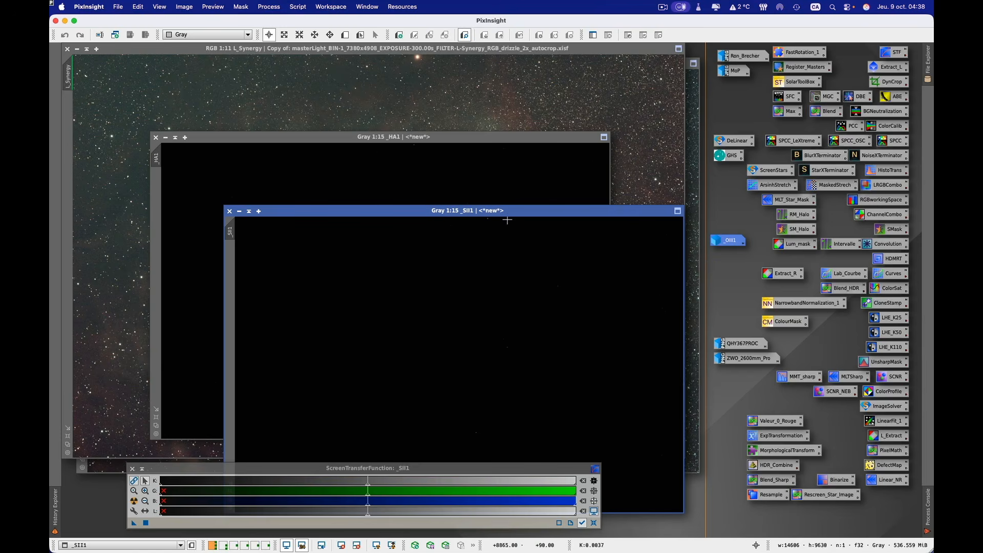
left_click_drag(472, 212, 355, 97)
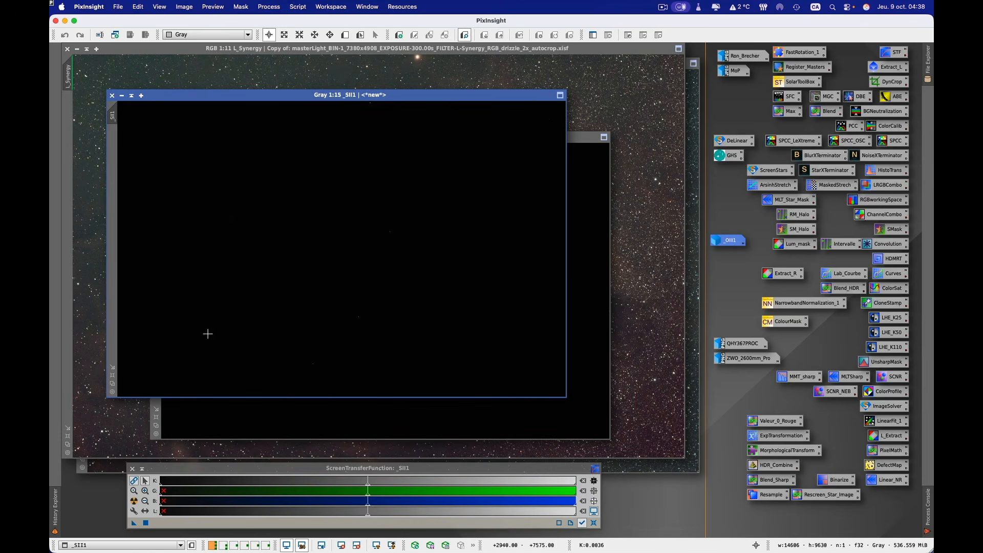
left_click(112, 374)
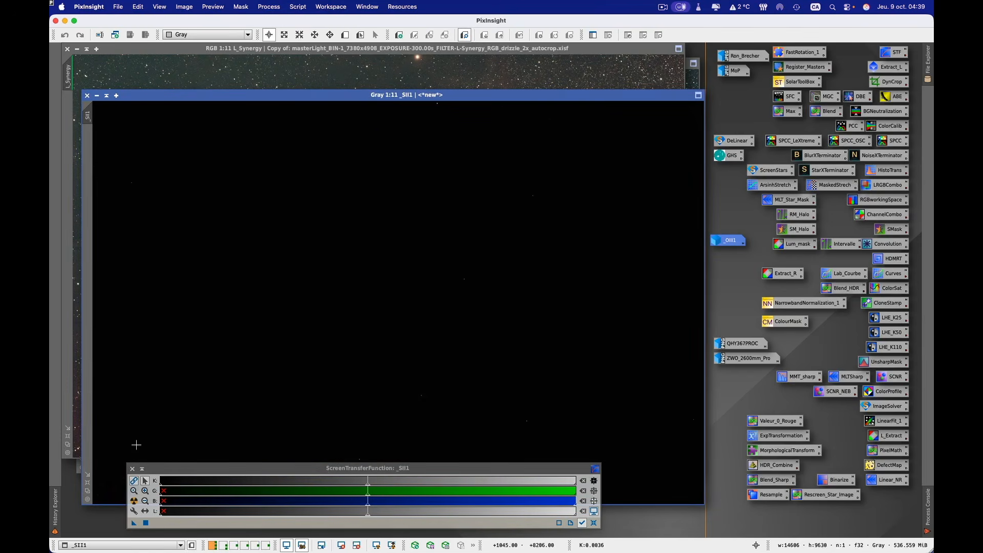
left_click(134, 500)
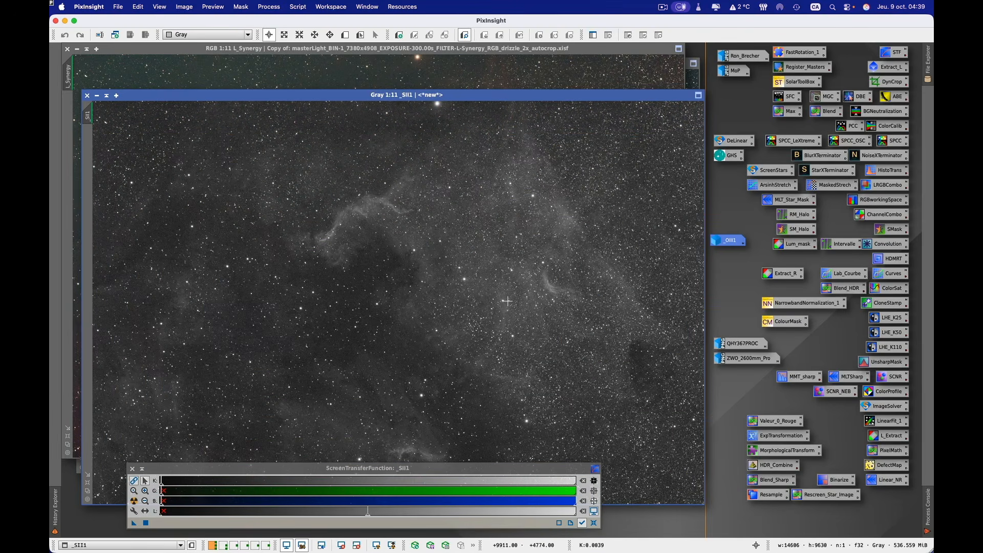
left_click(96, 96)
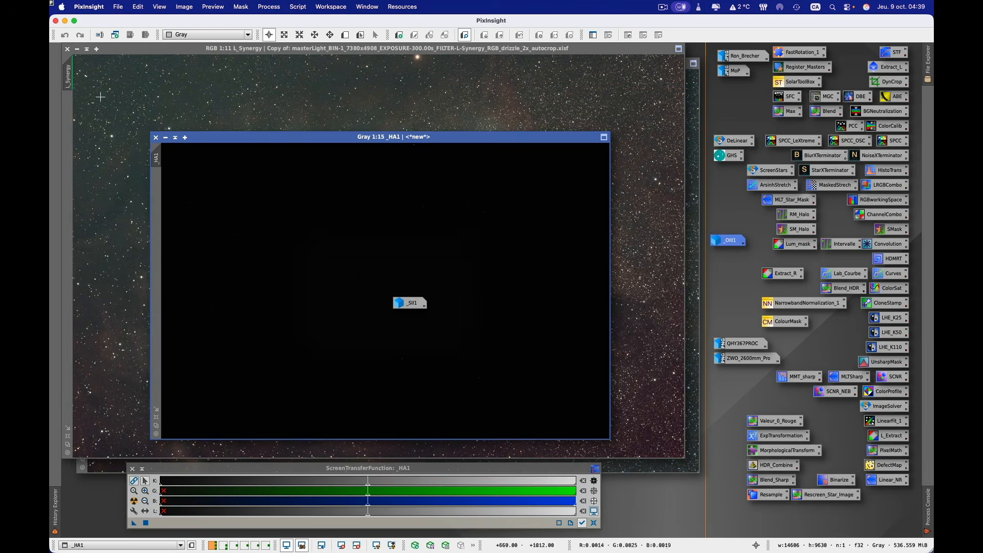
left_click_drag(410, 302, 730, 269)
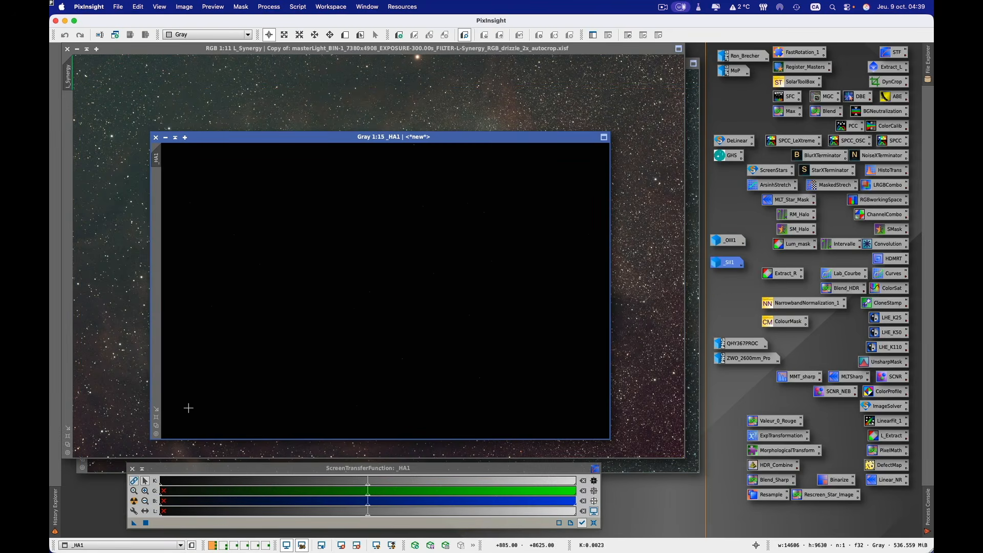
Enlarge the _HA1 image, auto-stretch it with ScreenTransferFunction, and iconize it, placing its icon above _OIII1.
left_click(156, 420)
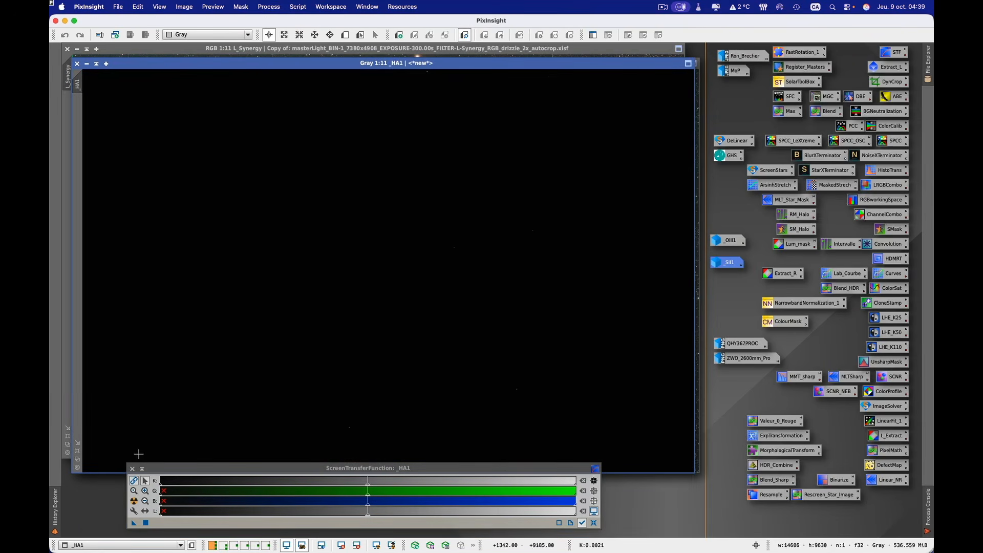
left_click(134, 500)
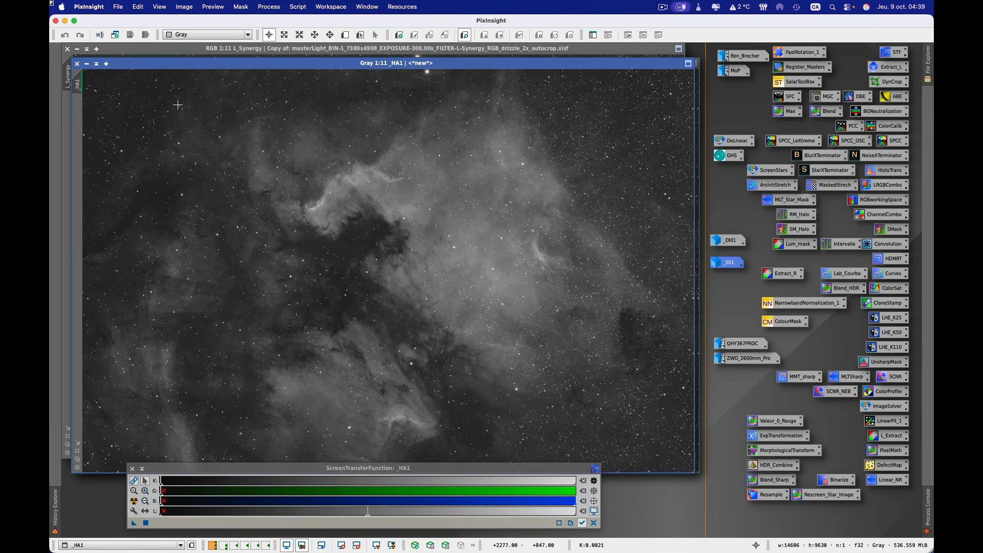
left_click(87, 64)
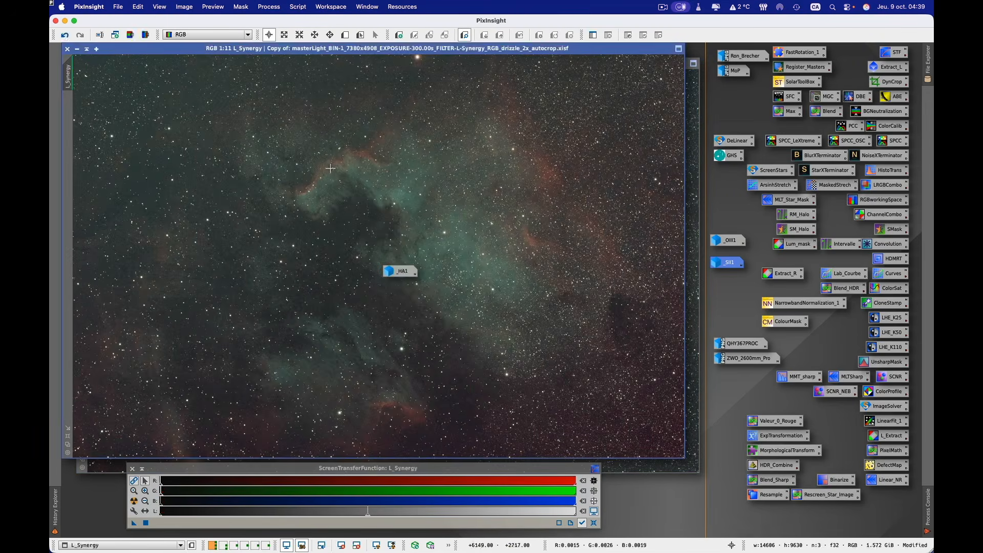
left_click_drag(403, 273, 722, 221)
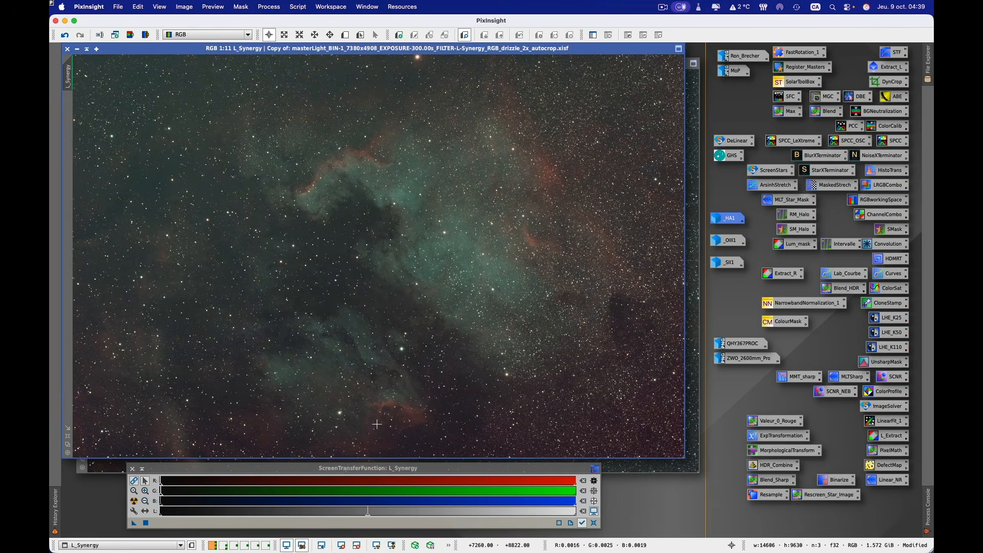
Switch to the second workspace, iconize the _HA, _OIII and _SII images, and view the combined SHO image.
left_click(225, 545)
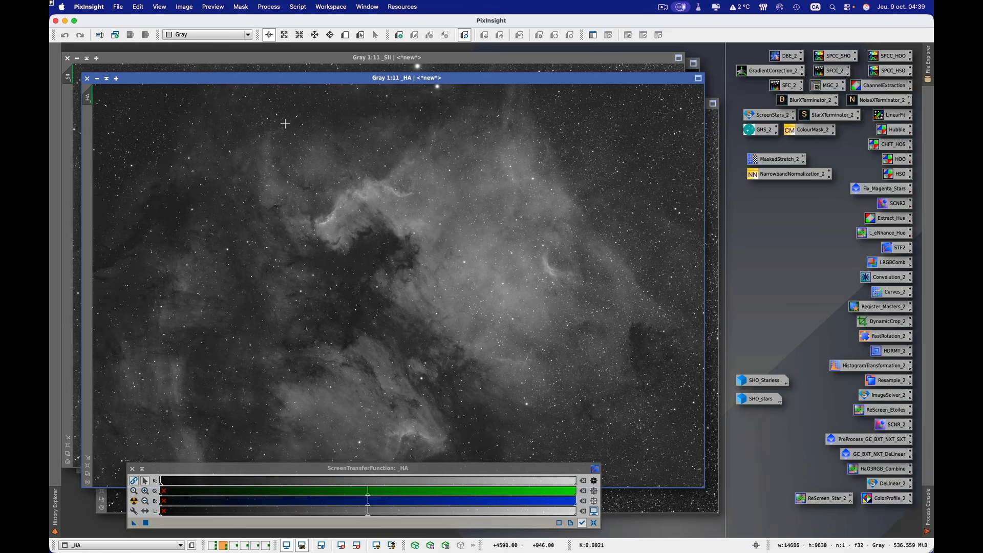
left_click(97, 79)
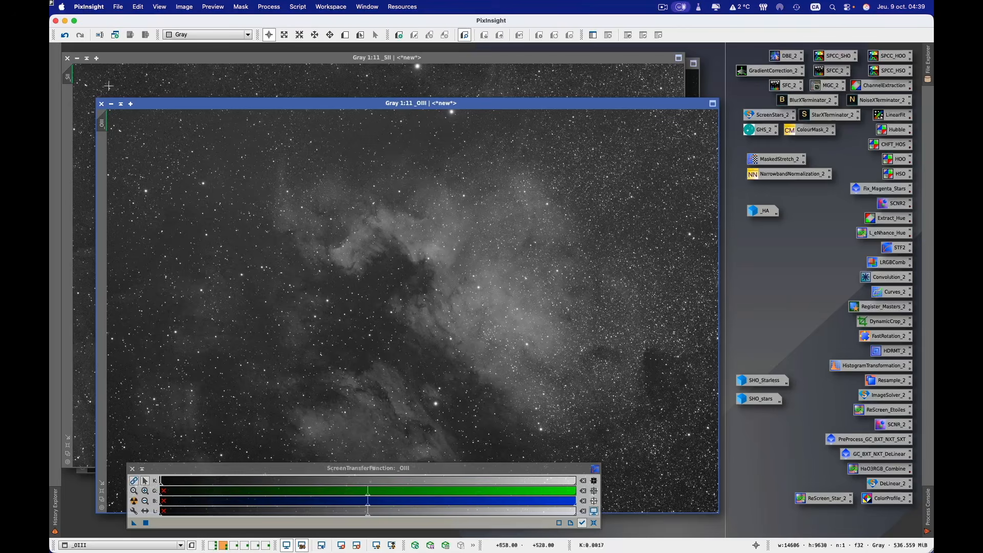
left_click(112, 105)
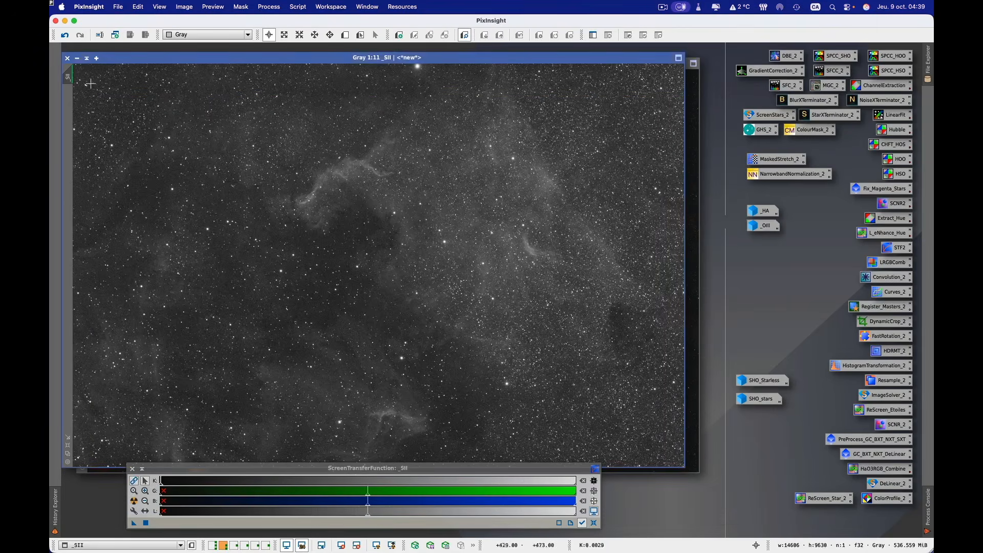
left_click(78, 60)
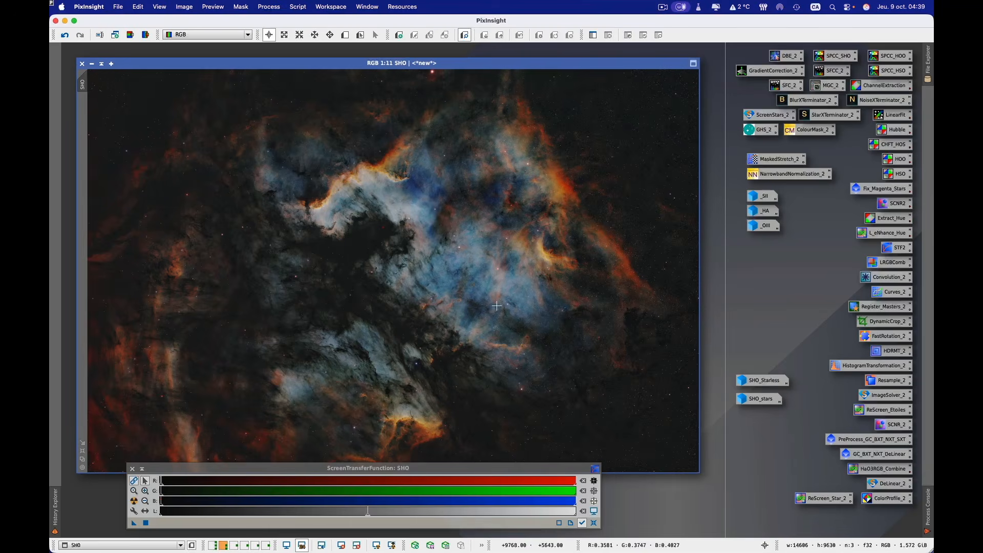
left_click_drag(547, 65, 547, 59)
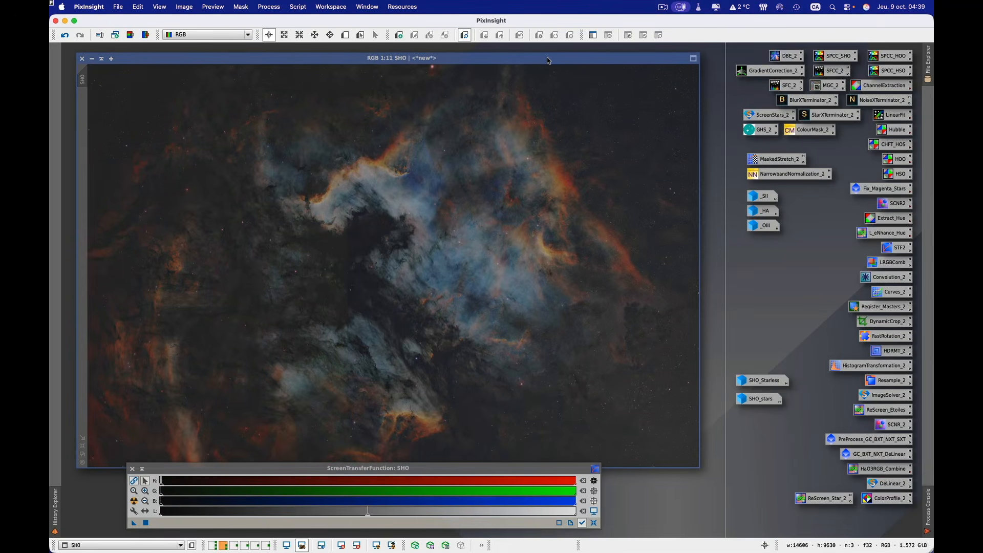